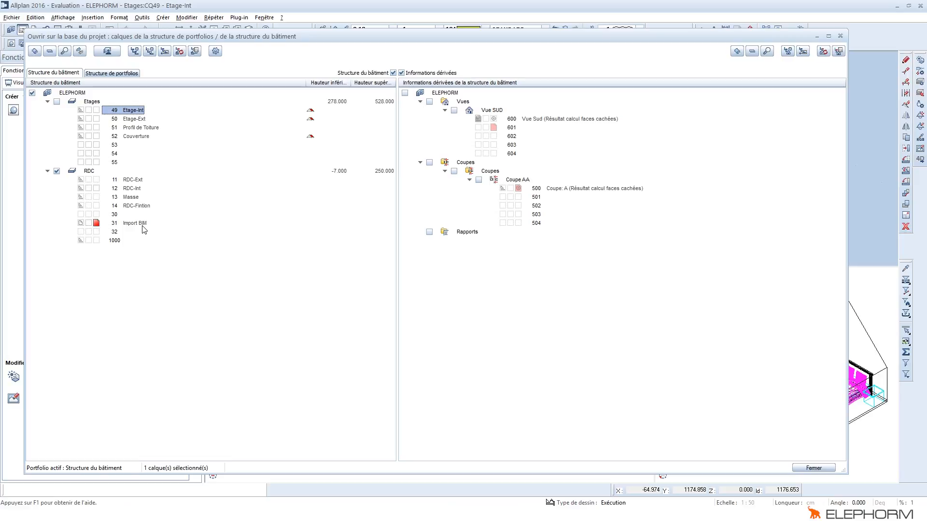
Open drawing file 31 Import BIM and bring the IFC file "72-48 - Placoplatre® BA 13" from the Explorer folder into the plan view.
double_click(143, 225)
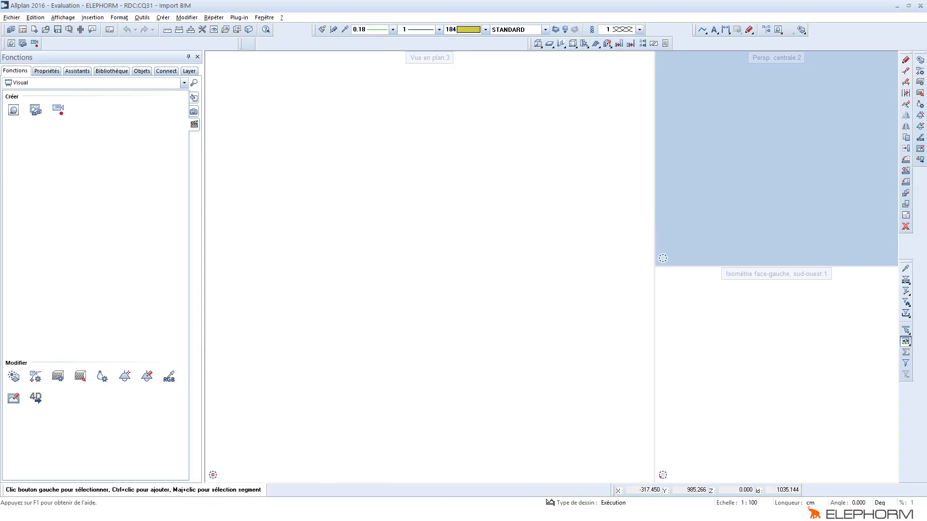
left_click_drag(121, 78, 555, 177)
left_click(473, 330)
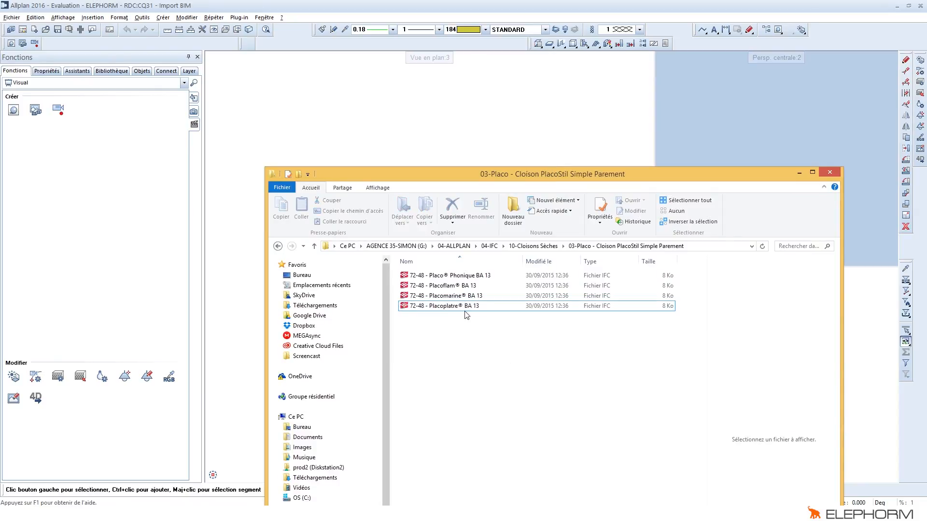
left_click(465, 312)
left_click_drag(465, 313, 413, 132)
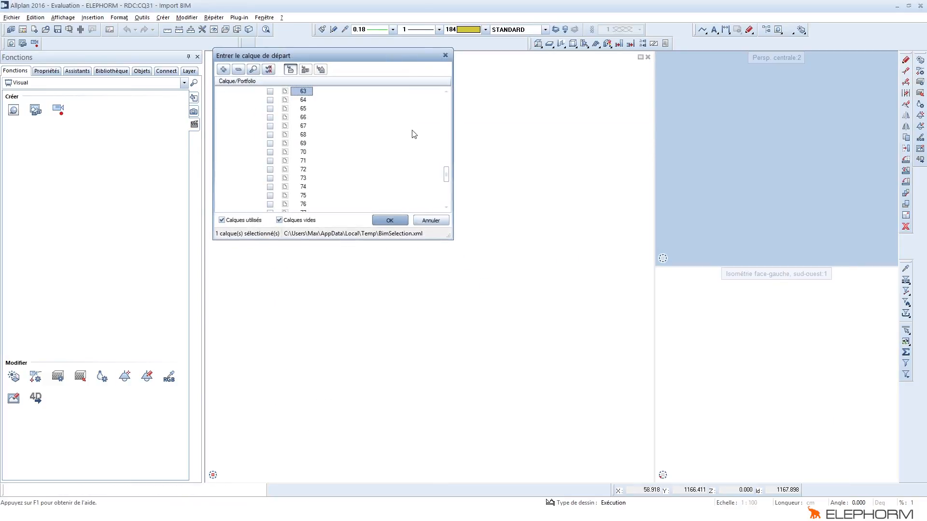
Try to use drawing file 31 Import BIM as the starting drawing file for the IFC import.
scroll(328, 154, "up", 13)
left_click(271, 153)
left_click(381, 219)
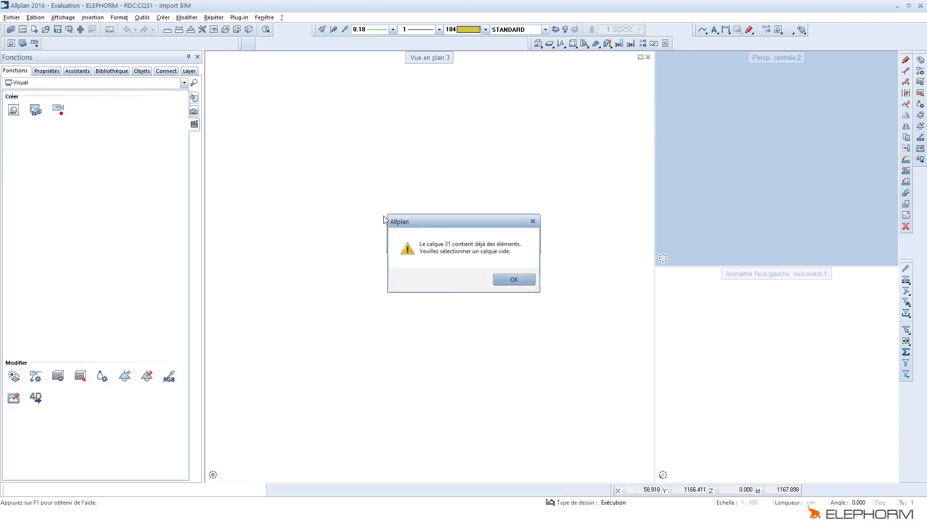
left_click(508, 280)
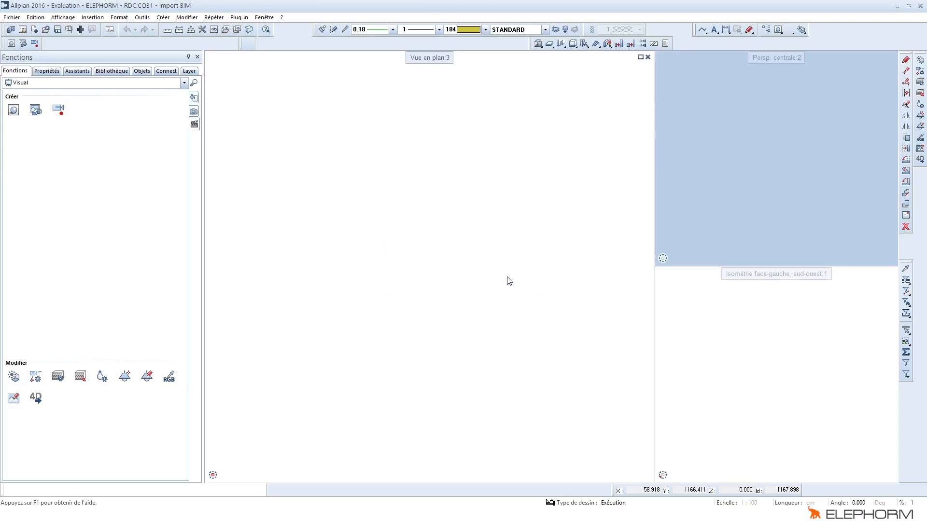
Import the Placoplatre IFC partition with drawing file 32 as the starting drawing file, and close the IFC log after review.
left_click(303, 118)
scroll(303, 118, "up", 12)
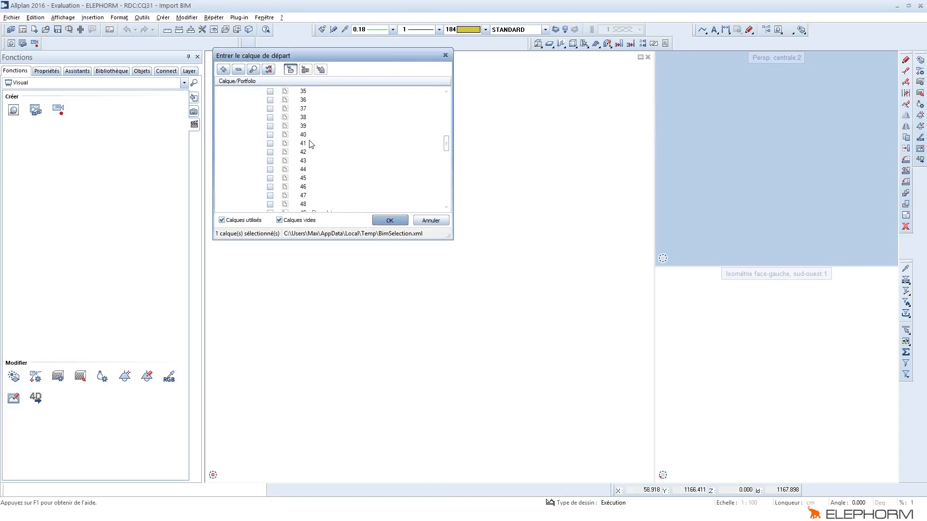
left_click(279, 169)
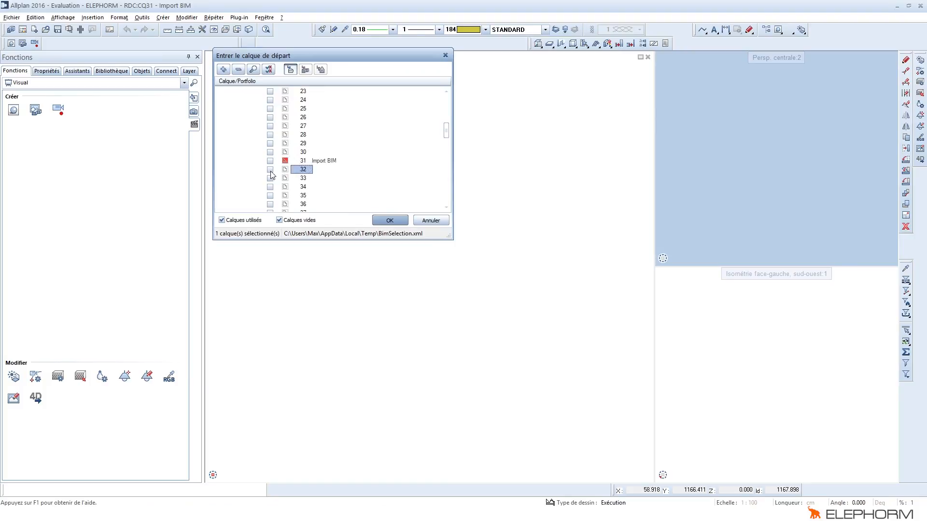
left_click(389, 221)
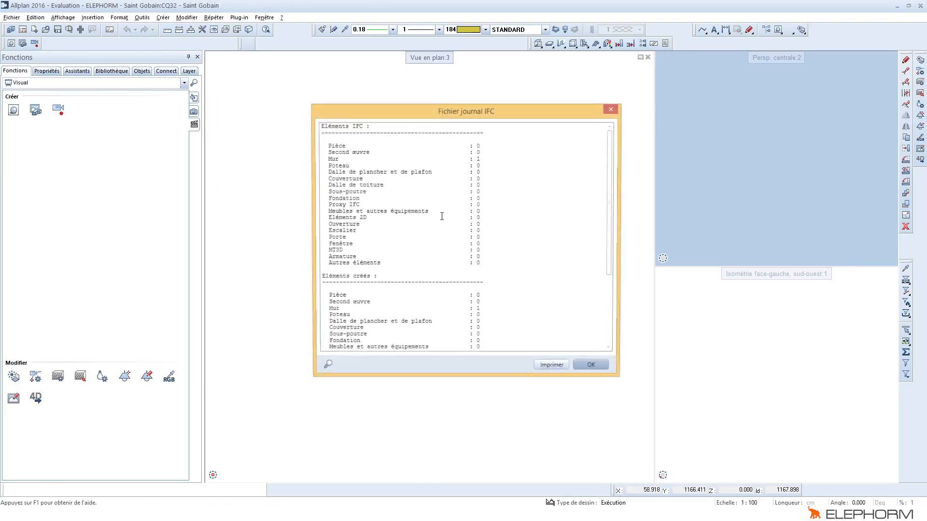
scroll(511, 219, "down", 5)
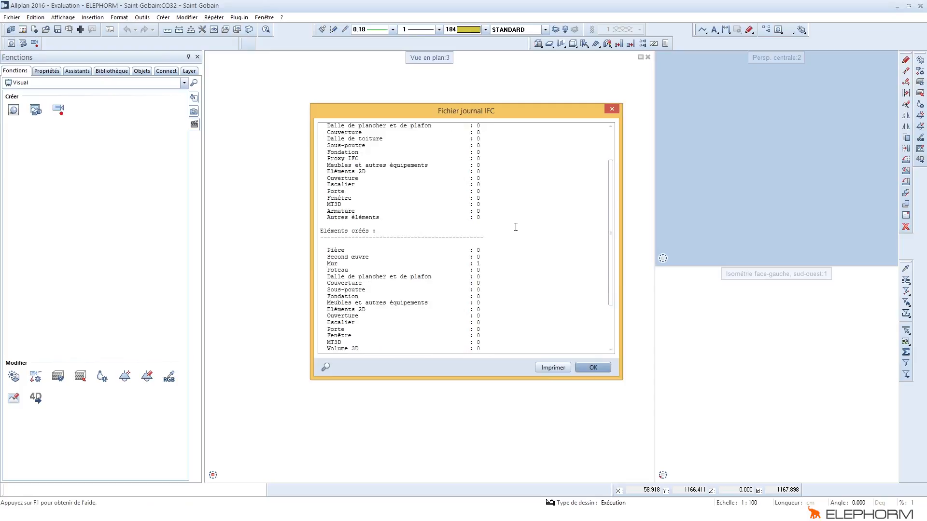
left_click(593, 367)
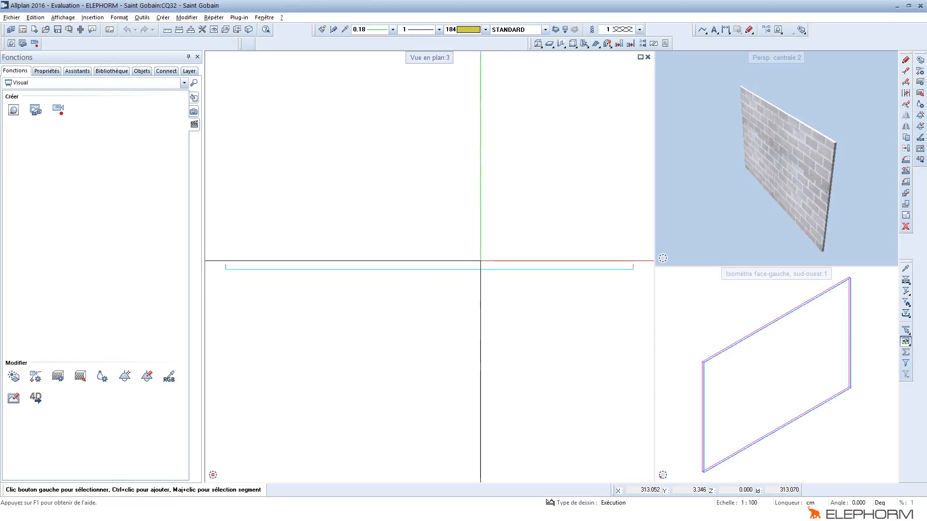
Open the imported wall's properties and assign the surface style 9 Cloison-Isolation to component 2.
double_click(324, 259)
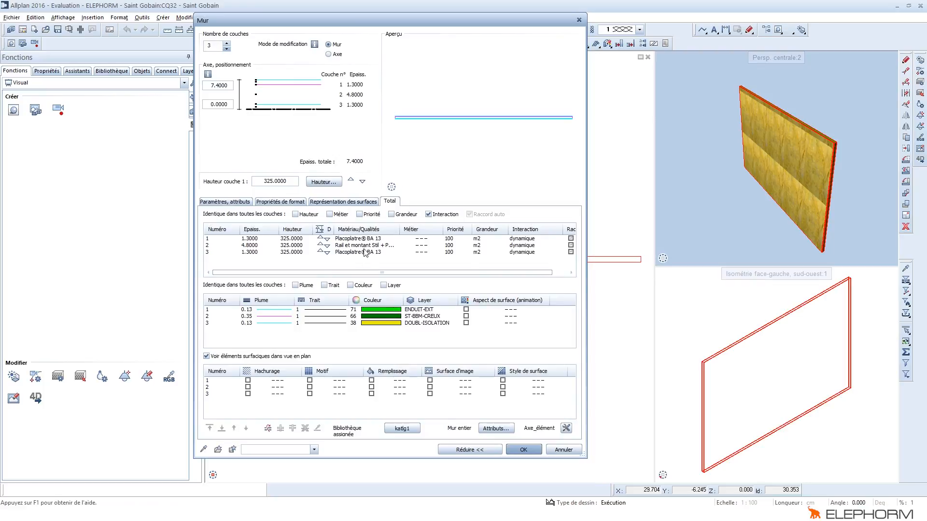
left_click(531, 387)
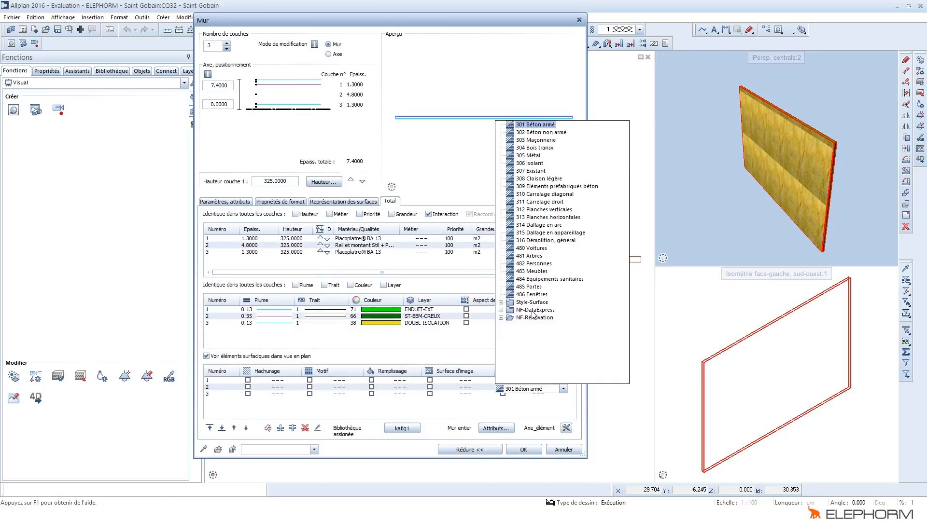
double_click(516, 303)
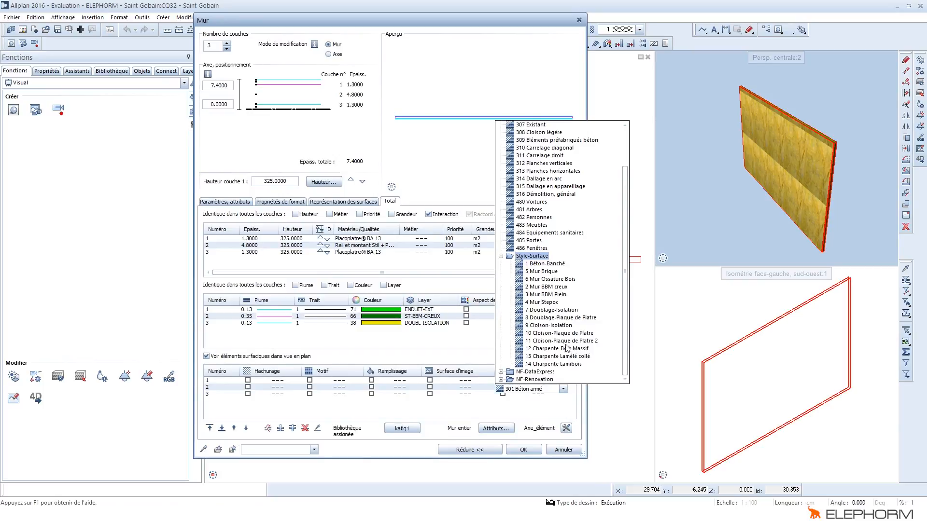
left_click(560, 327)
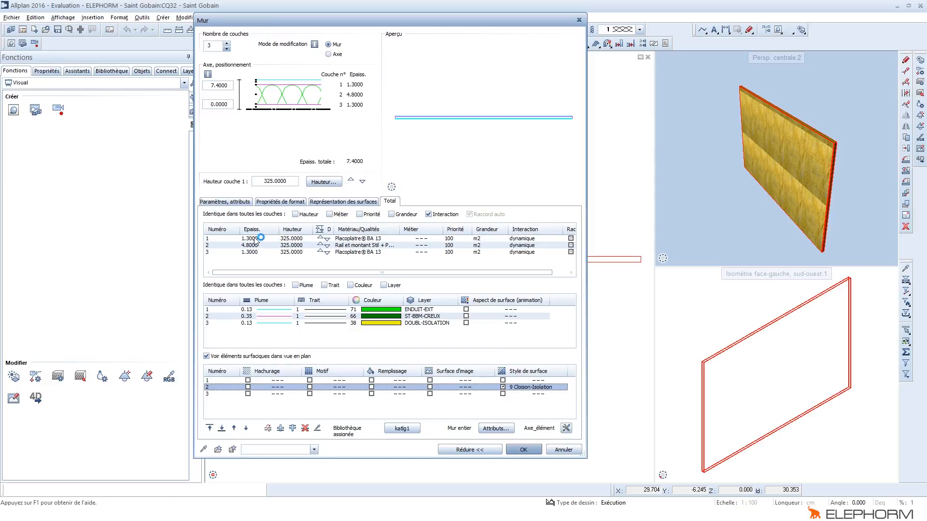
Widen the material column to show full names and set the pen of wall component 2 to 0.25.
left_click_drag(398, 233, 456, 231)
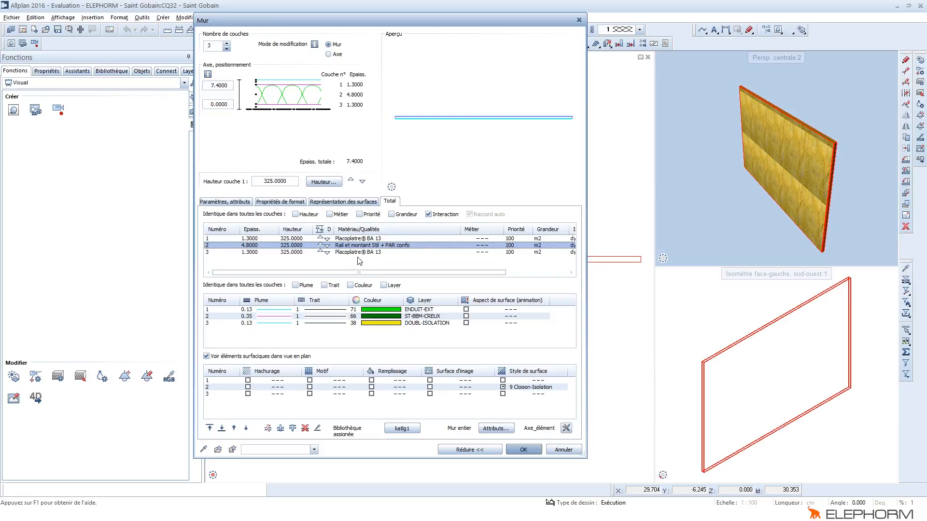
left_click(270, 319)
left_click(270, 335)
left_click(270, 319)
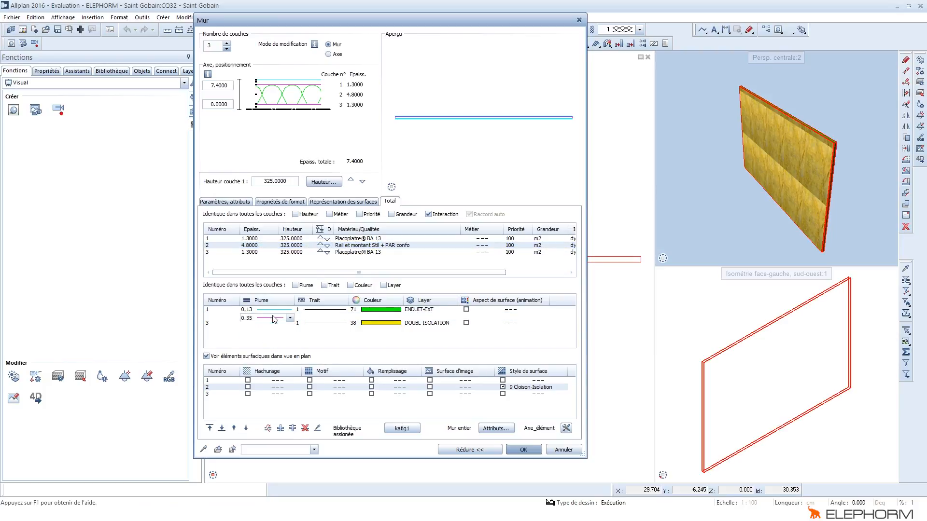
left_click(269, 327)
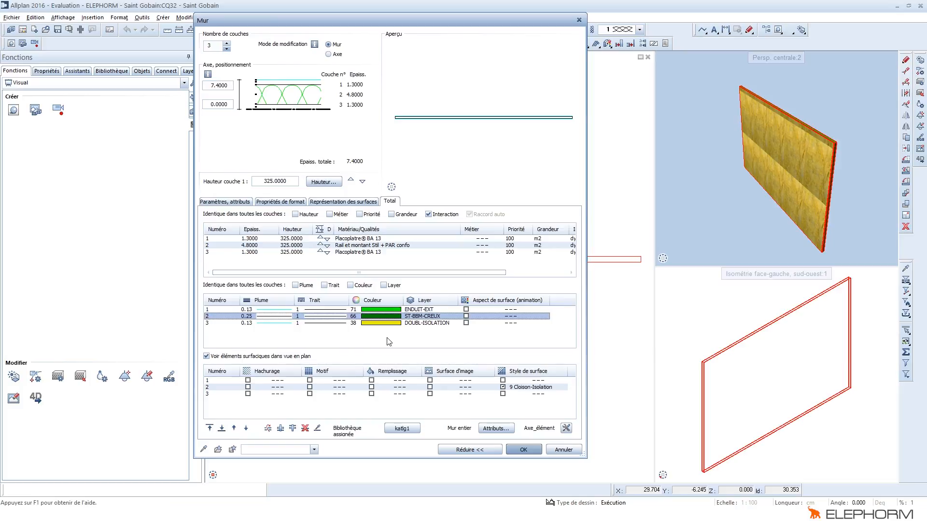
Set the colour of wall components 1 and 3 to 44 and of component 2 to 38.
left_click(379, 310)
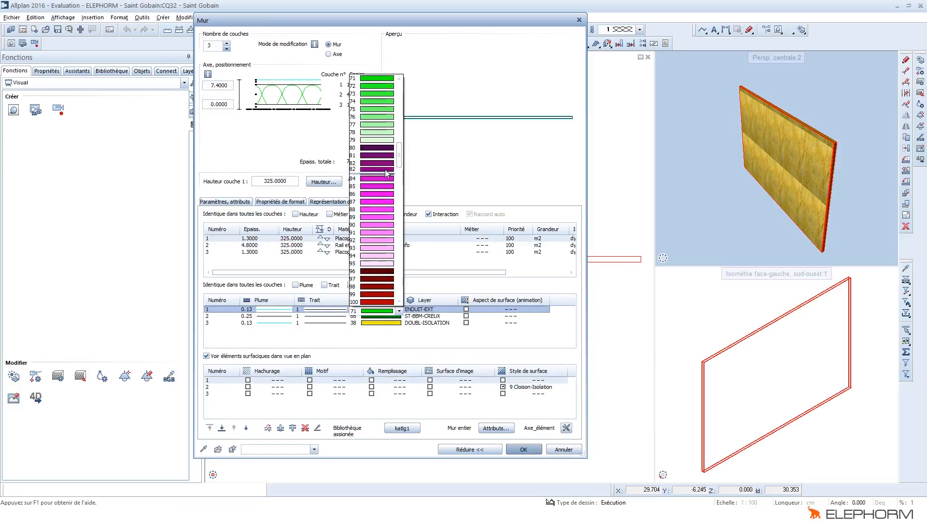
scroll(386, 176, "up", 9)
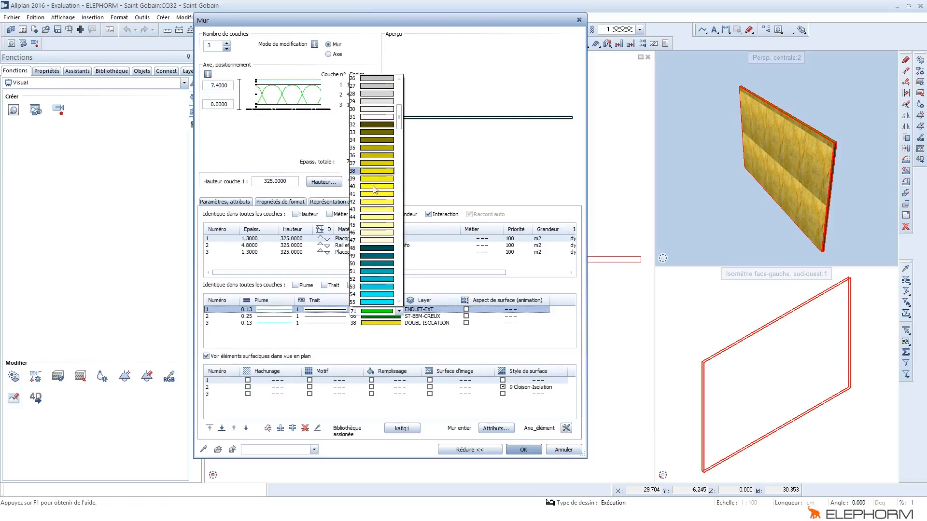
left_click(372, 217)
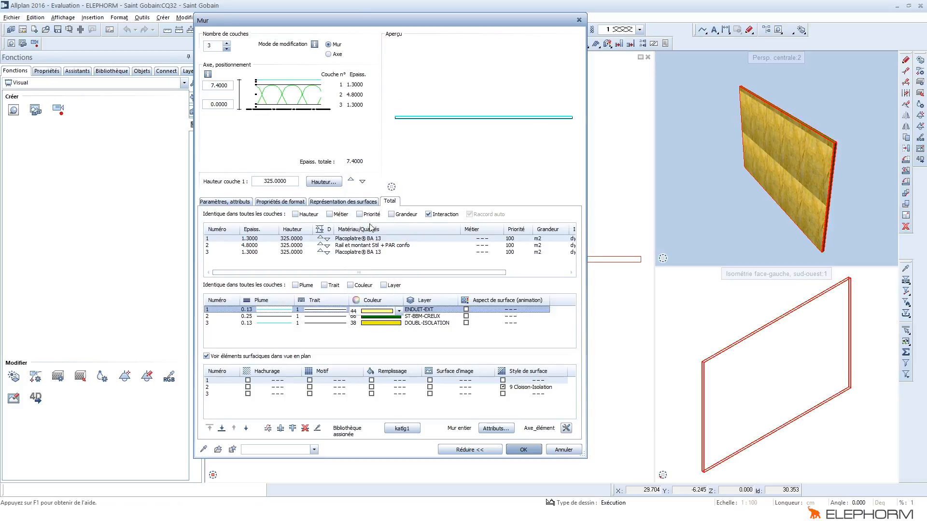
left_click(369, 322)
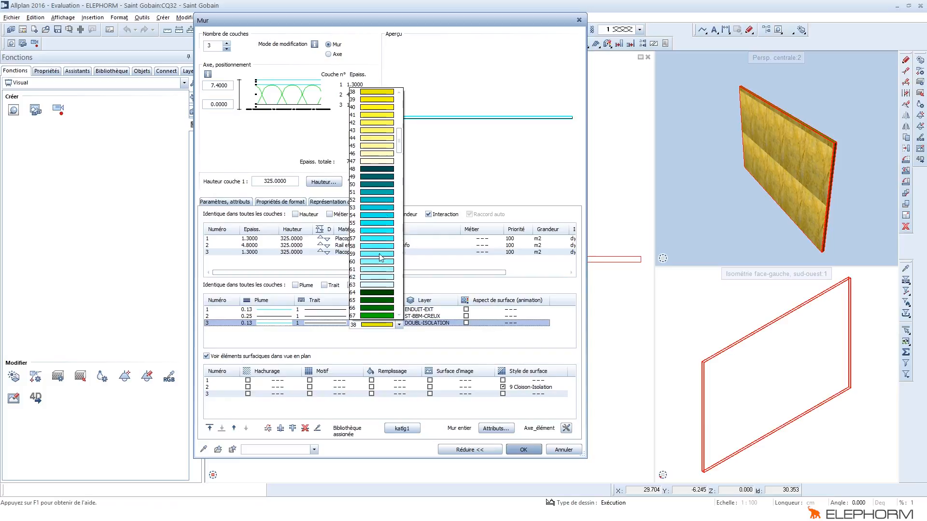
left_click(377, 139)
left_click(377, 316)
scroll(385, 240, "up", 5)
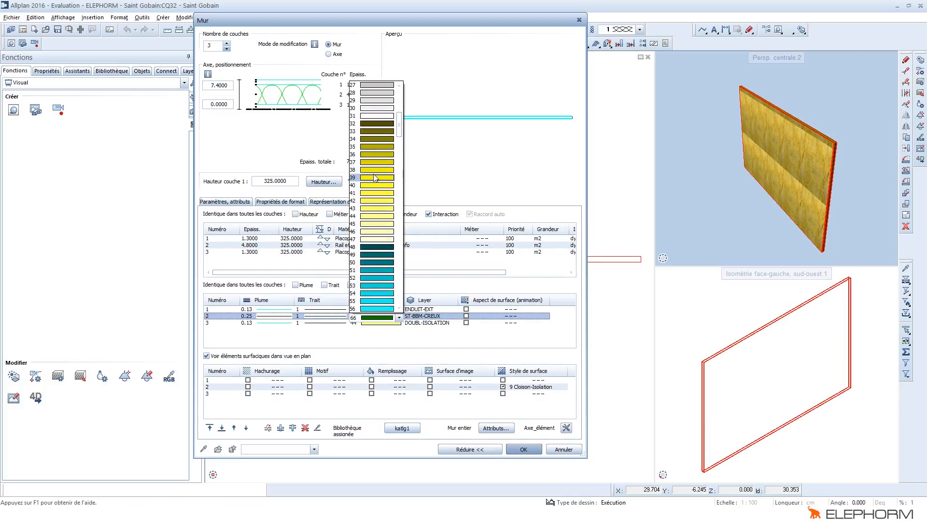
left_click(377, 170)
left_click(359, 341)
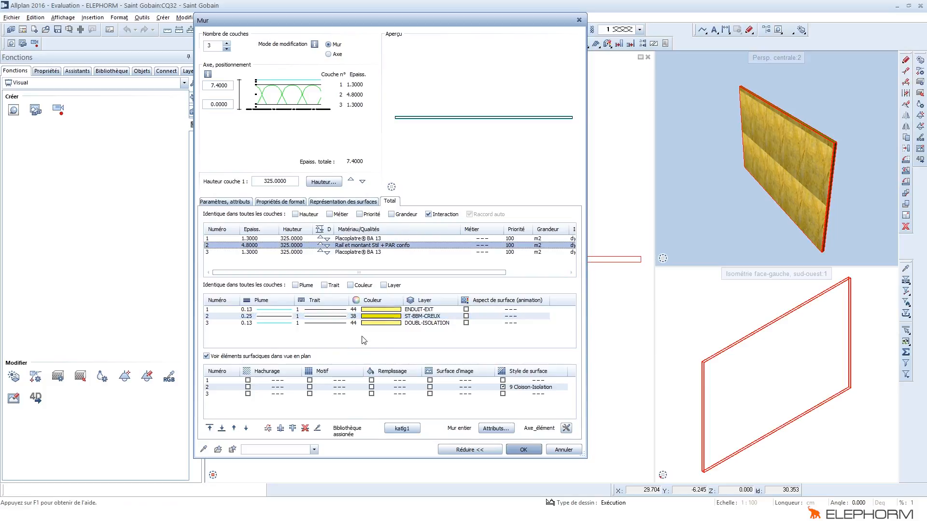
Assign the layer CLOIS-PLATRE from Cloison-Seche-Platrerie to wall component 1.
left_click(423, 312)
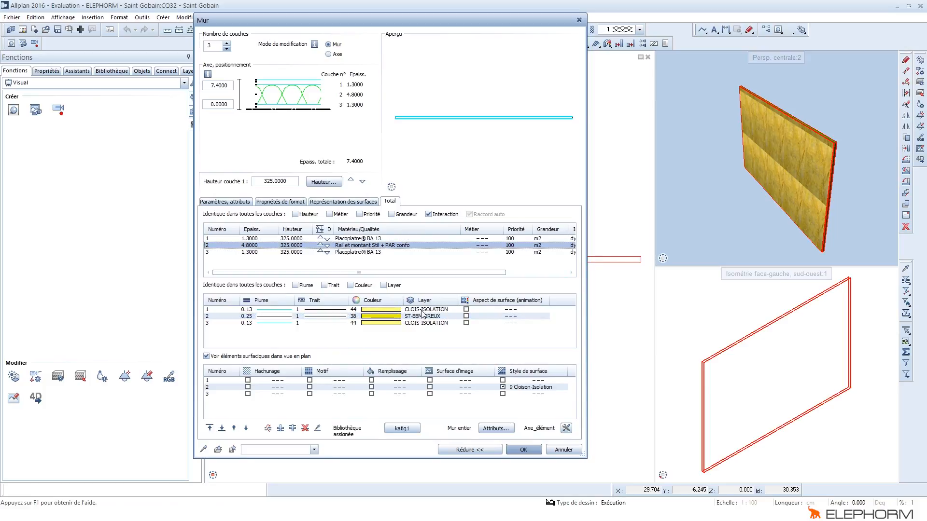
left_click(422, 313)
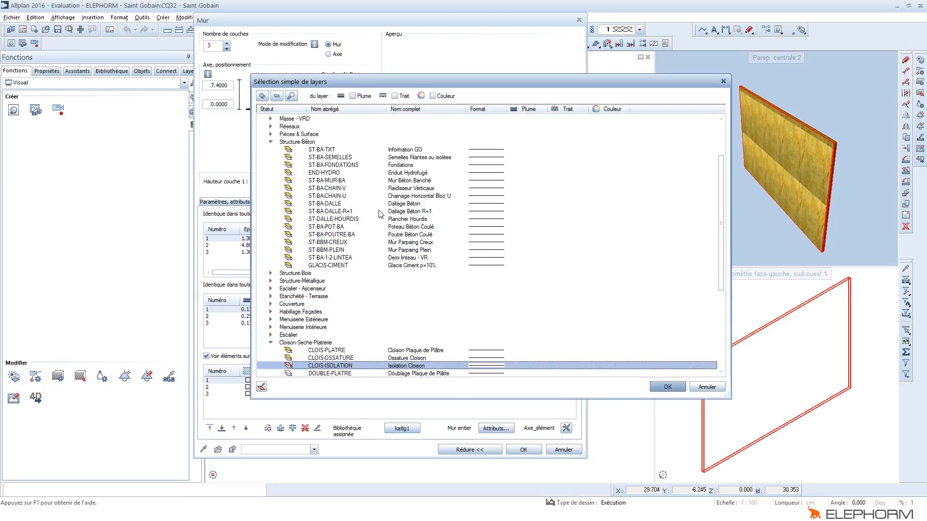
scroll(352, 264, "down", 4)
scroll(352, 264, "down", 3)
double_click(335, 216)
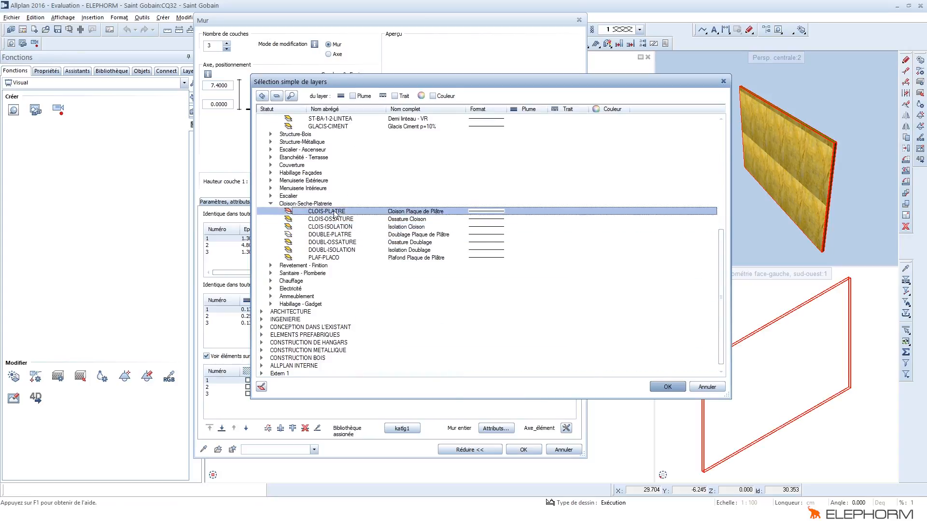
Assign the layer CLOIS-ISOLATION to wall component 2 and CLOIS-PLATRE to component 3, and apply the wall changes.
left_click(423, 316)
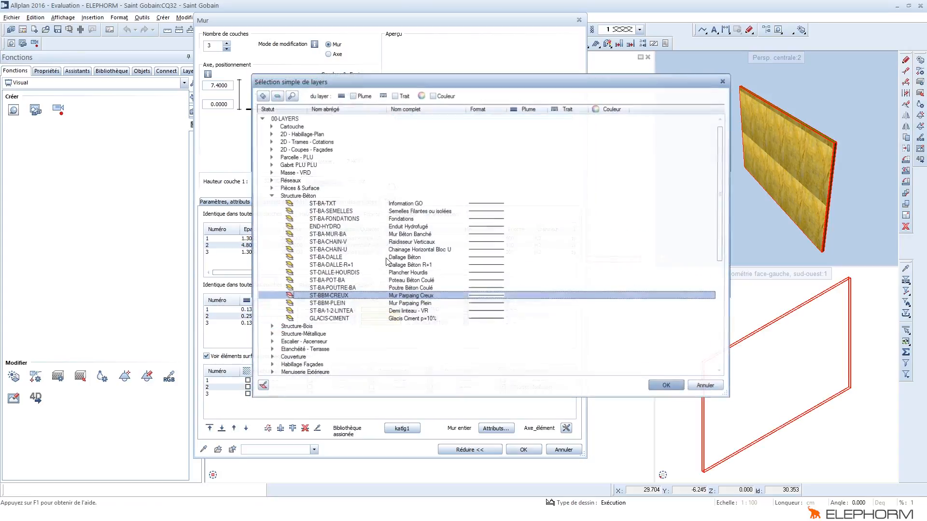
scroll(359, 298, "down", 7)
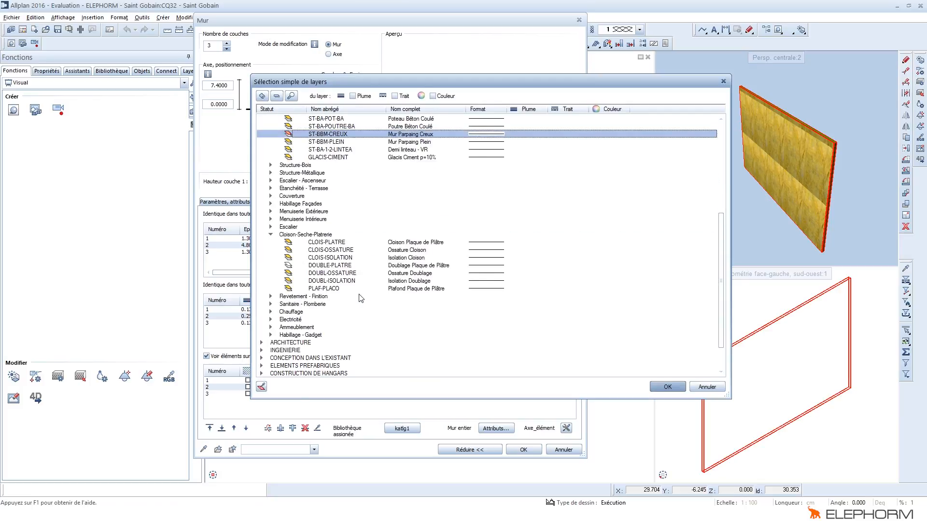
double_click(406, 257)
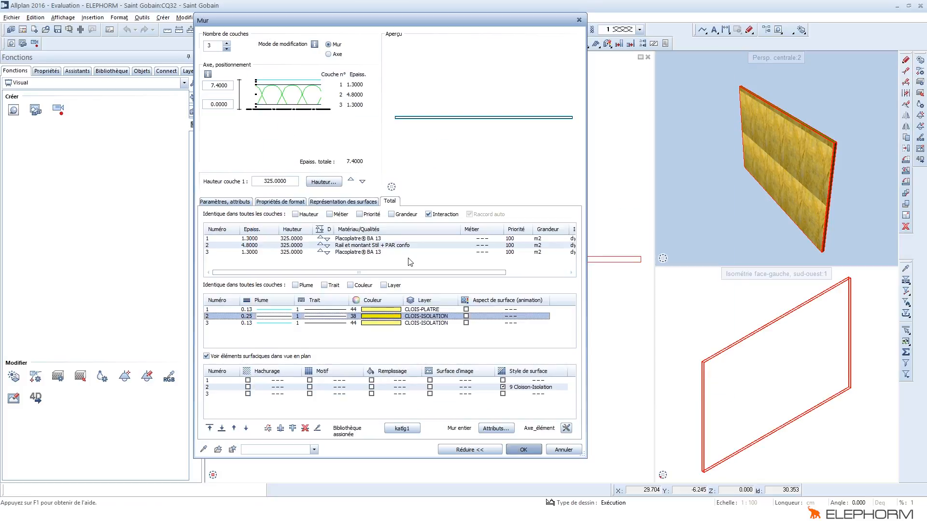
left_click(429, 324)
left_click(429, 323)
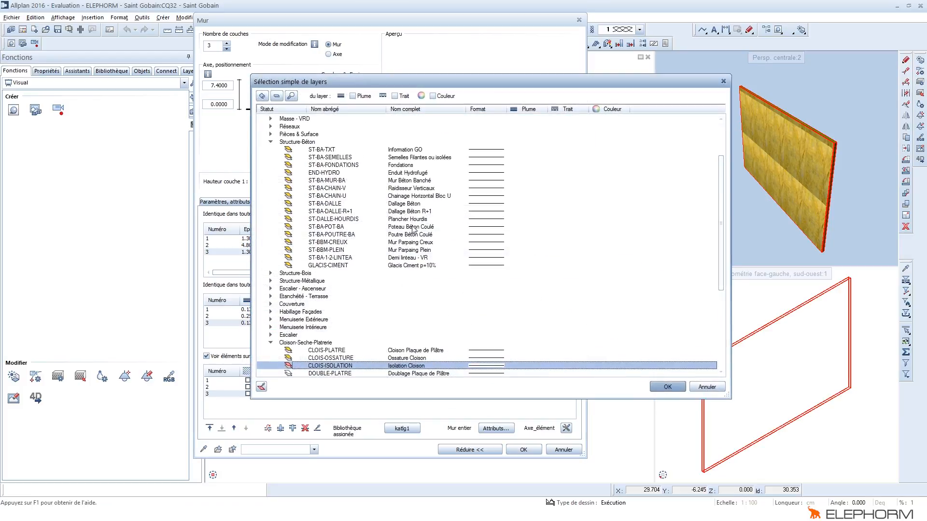
scroll(416, 285, "down", 3)
double_click(416, 283)
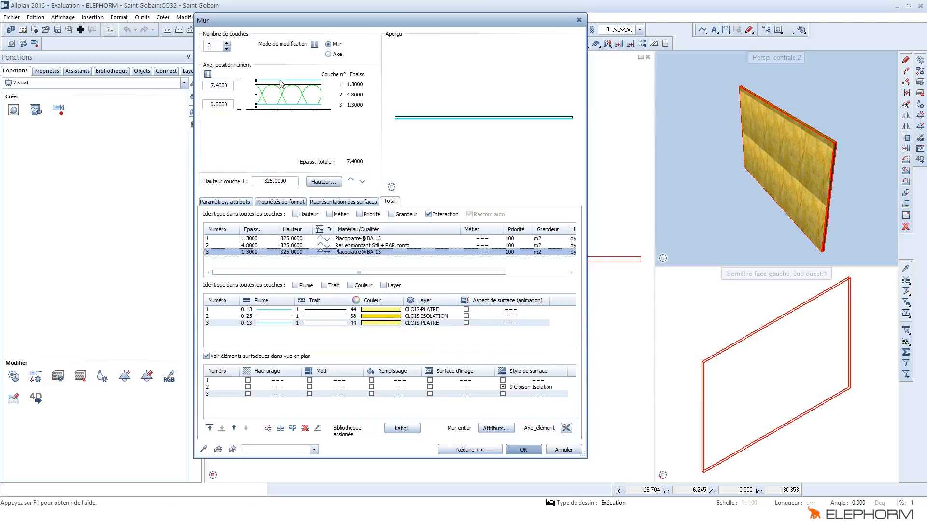
left_click(524, 449)
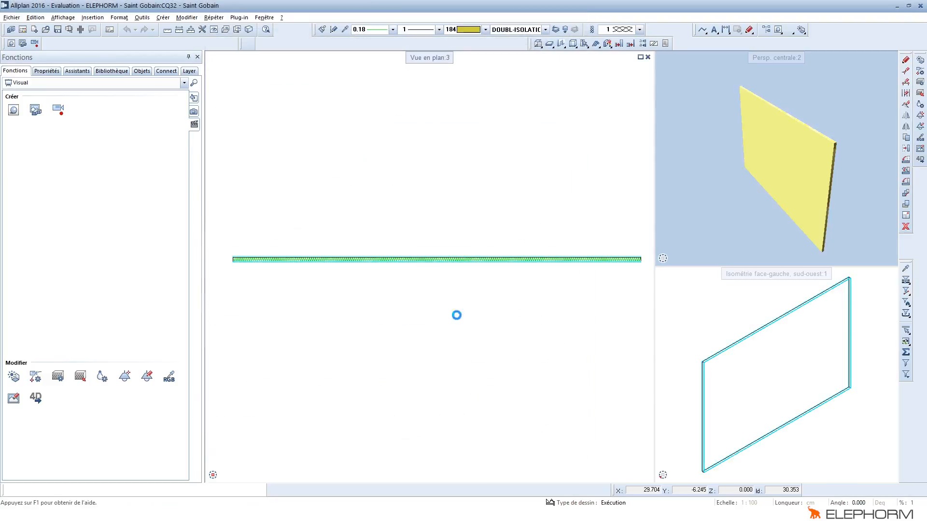
Reopen the partition's wall properties, set the colour of wall components 1 and 3 to 45, and apply the change.
scroll(362, 290, "up", 3)
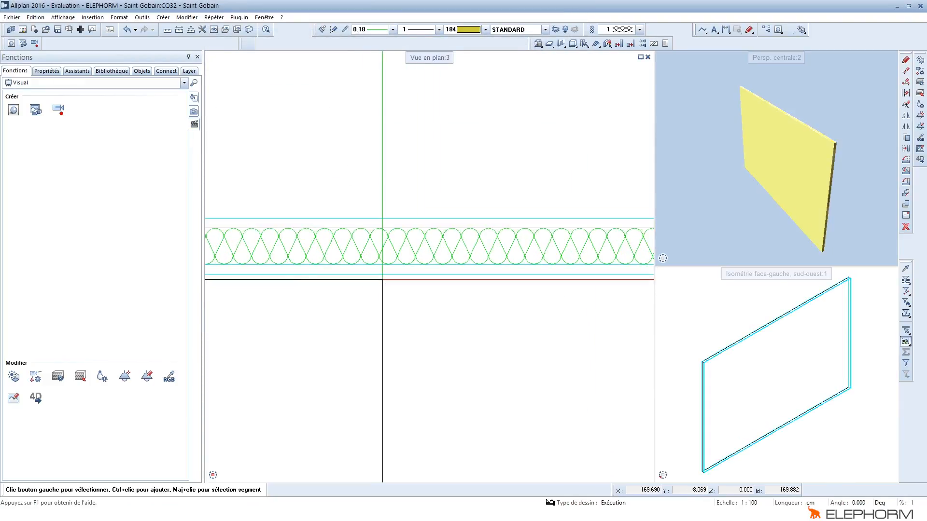
mouse_move(780, 139)
left_mouse_down()
mouse_move(802, 131)
mouse_move(703, 141)
mouse_move(824, 170)
mouse_move(784, 155)
left_mouse_up()
scroll(783, 156, "up", 5)
double_click(809, 174)
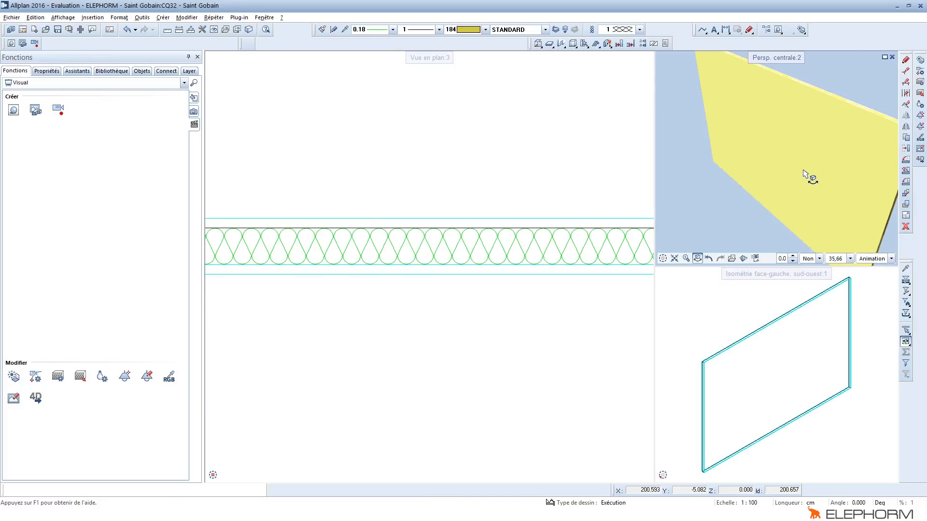
left_click(373, 310)
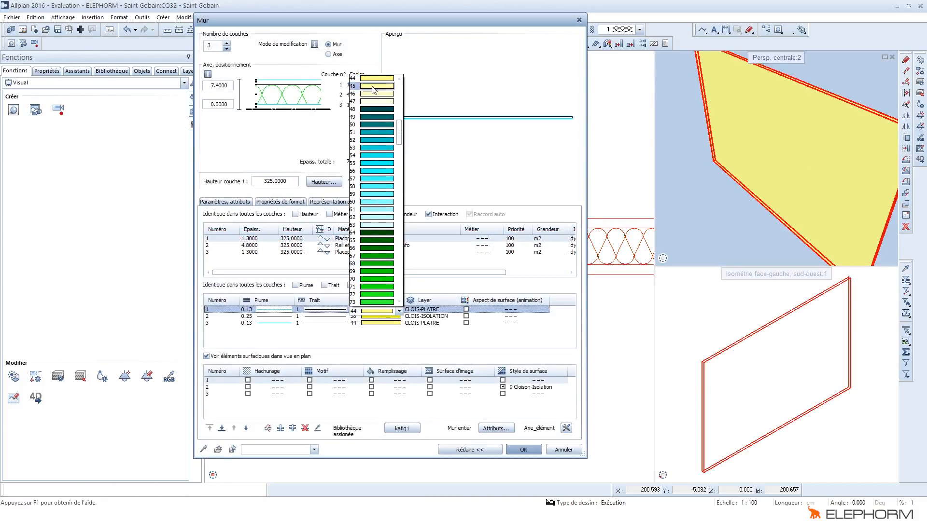
left_click(374, 89)
left_click(378, 324)
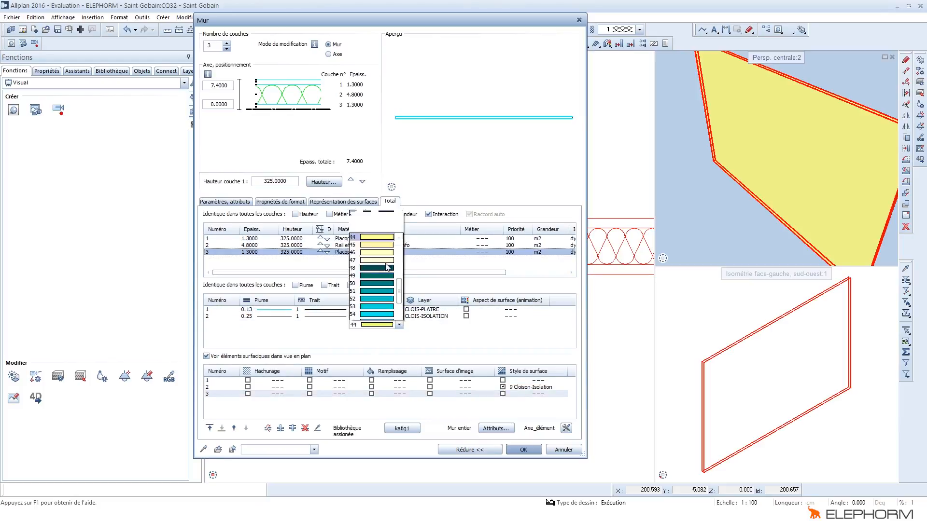
left_click(377, 92)
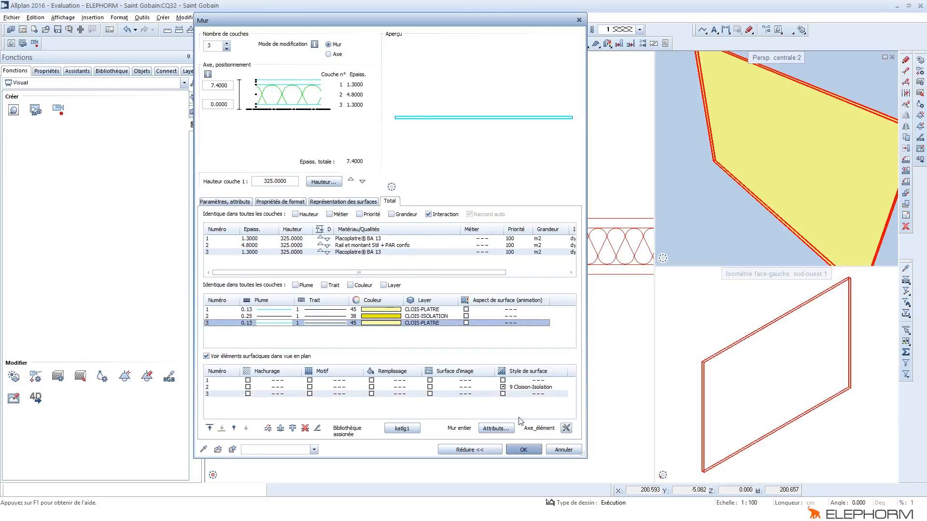
left_click(522, 450)
middle_click_drag(734, 152, 794, 155, "shift")
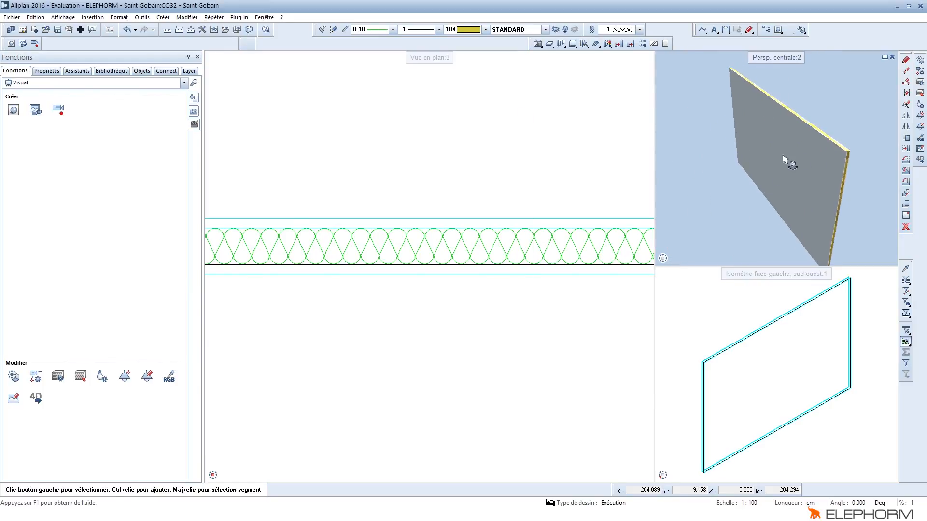
Open the partition's object attributes and examine the fire classification and the plasterboard layer's denomination.
scroll(793, 155, "down", 3)
middle_click_drag(404, 222, 404, 205)
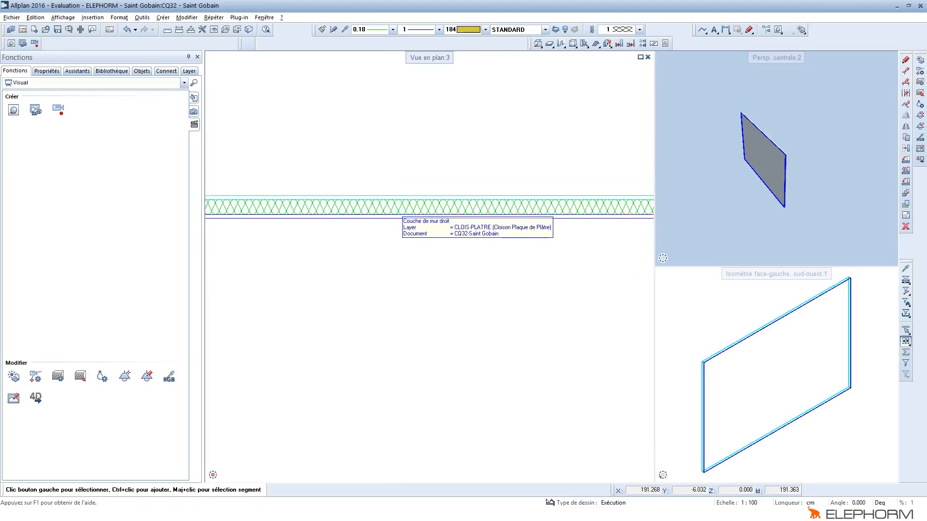
right_click(400, 215)
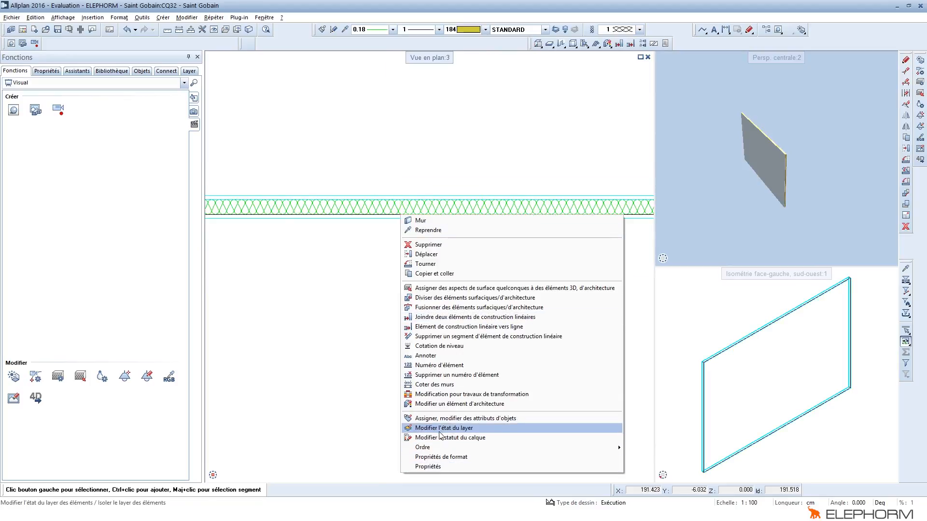
left_click(449, 420)
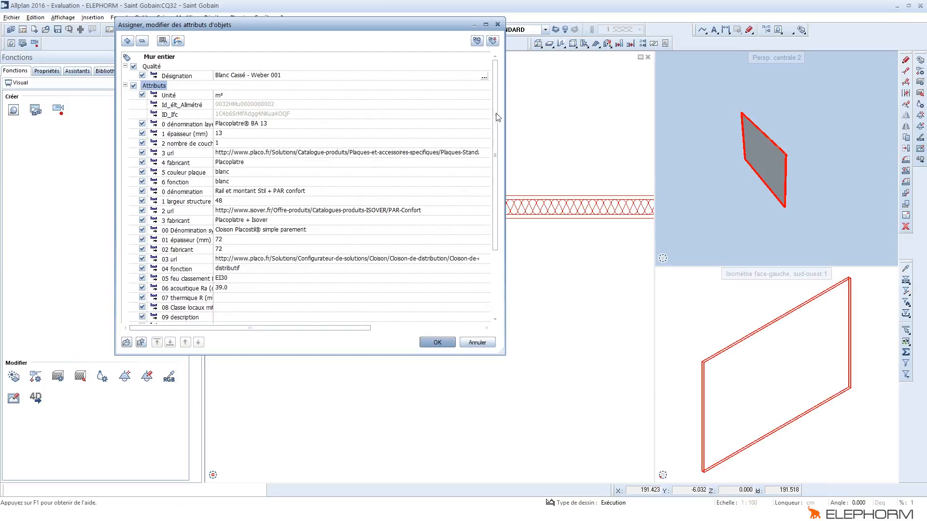
left_click_drag(496, 116, 496, 128)
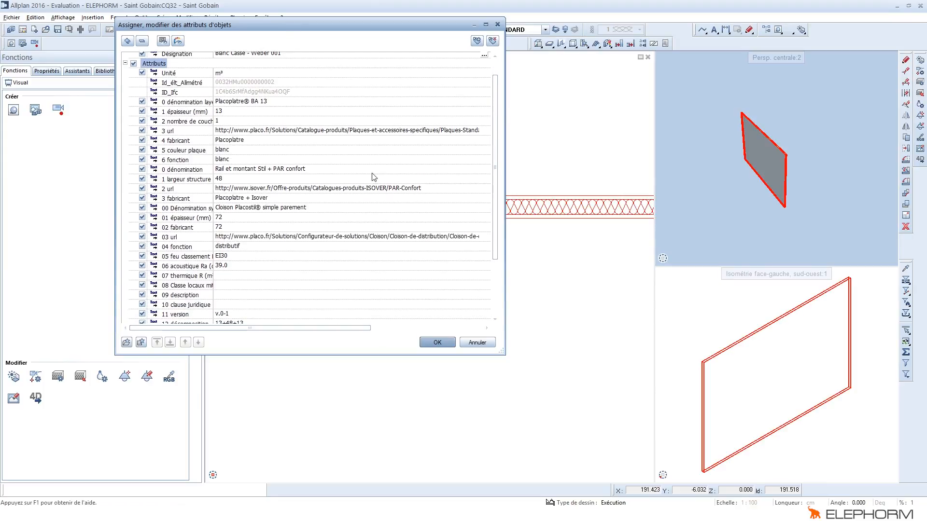
left_click(237, 256)
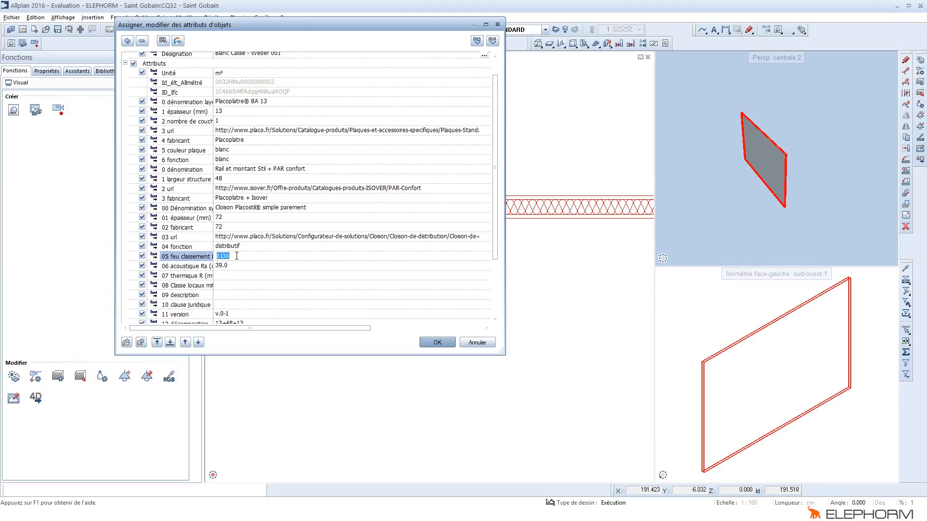
key("Return")
left_click(264, 102)
key("Return")
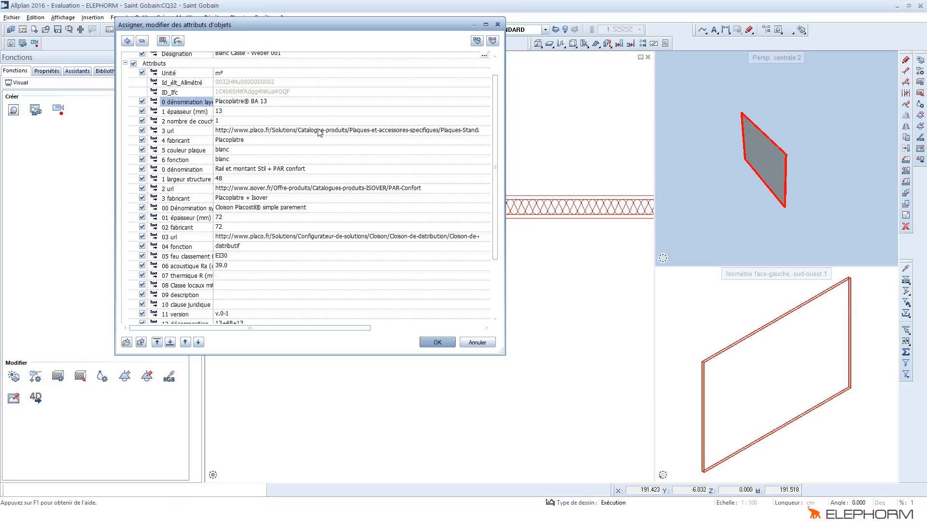
Examine the attributes for the rail and insulation denomination, total thickness and layer decomposition, and close the attribute list.
left_click(262, 170)
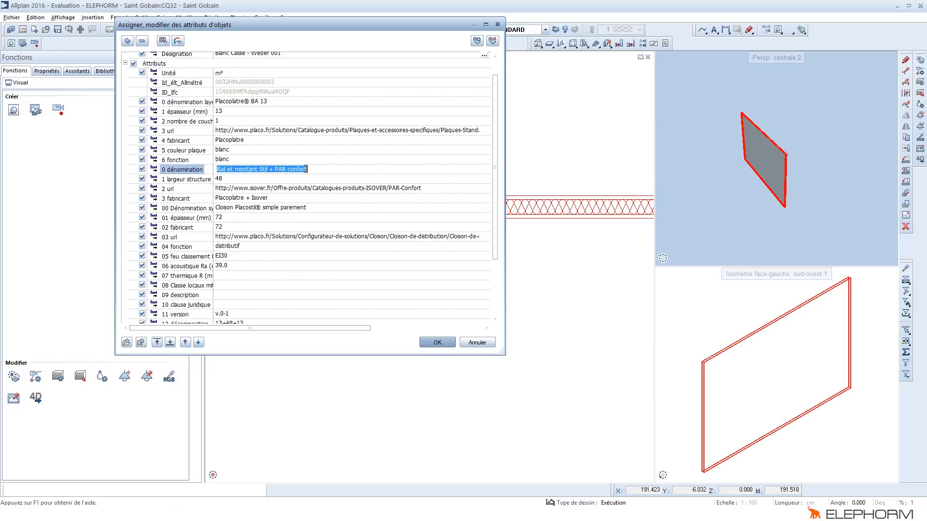
key("Return")
scroll(266, 213, "down", 1)
left_click(237, 188)
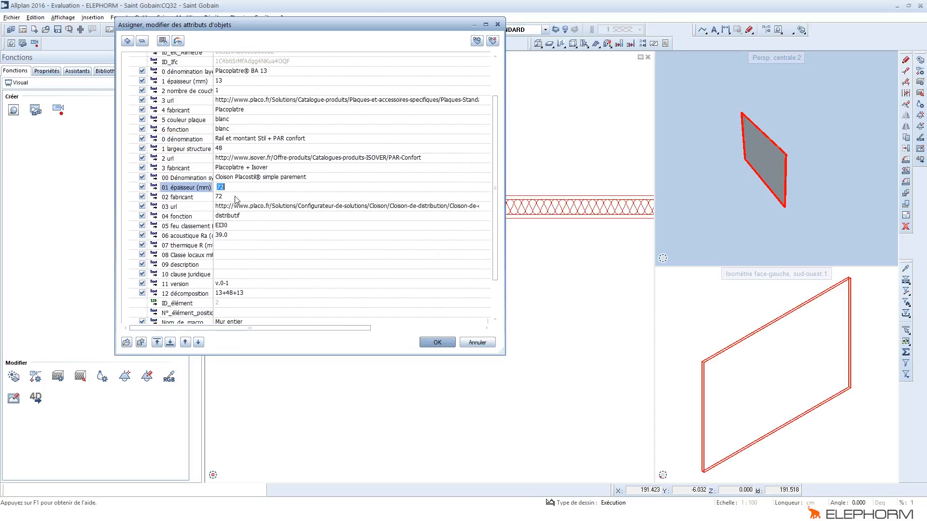
scroll(247, 238, "down", 1)
left_click(238, 264)
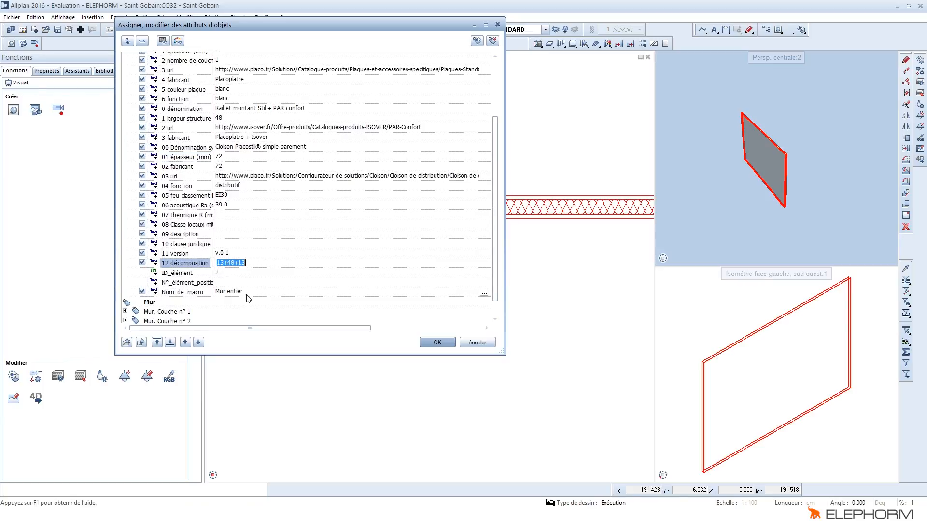
left_click(437, 343)
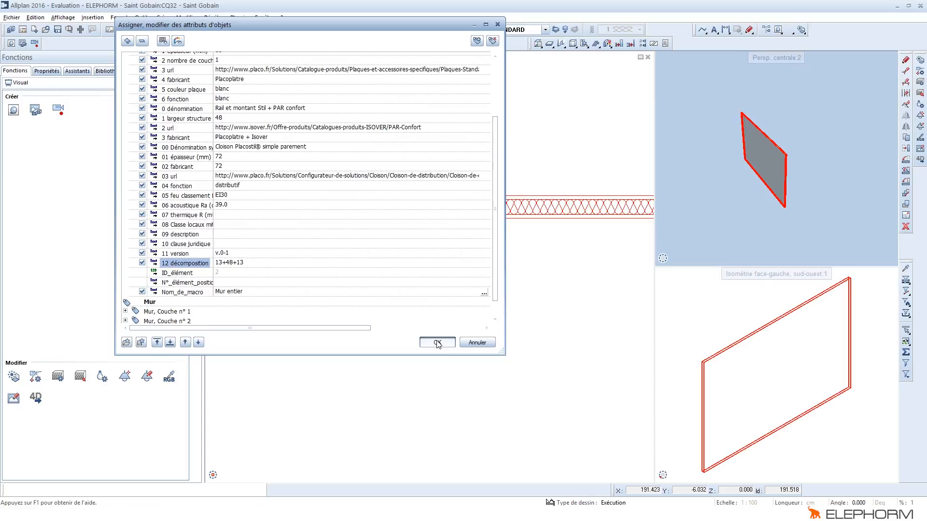
left_click(437, 342)
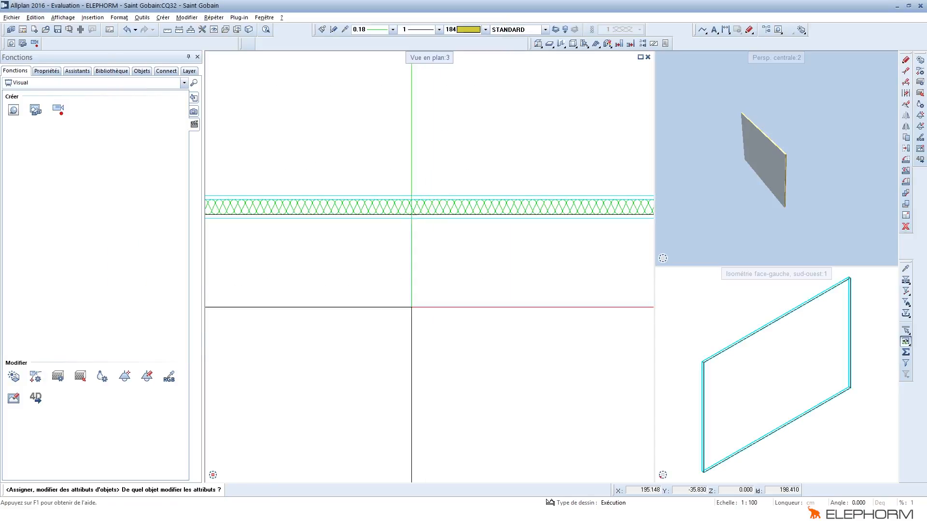
scroll(387, 186, "down", 3)
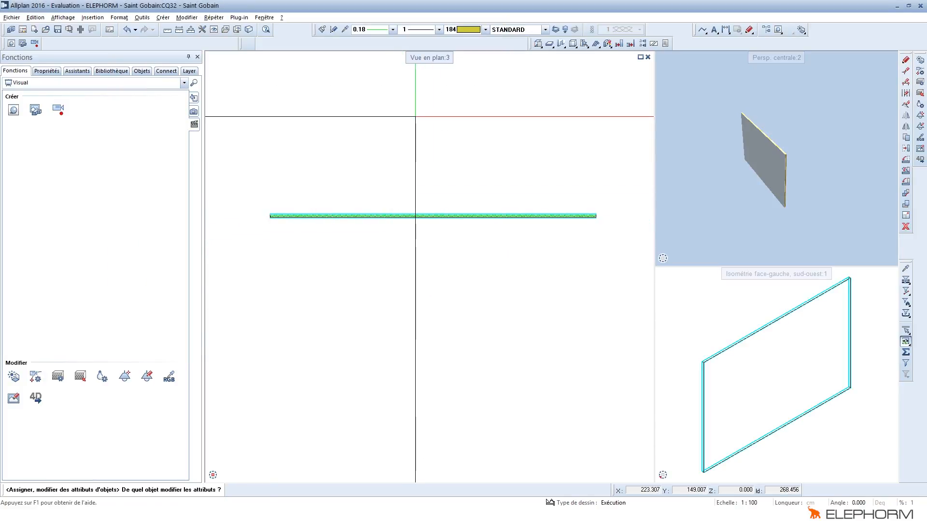